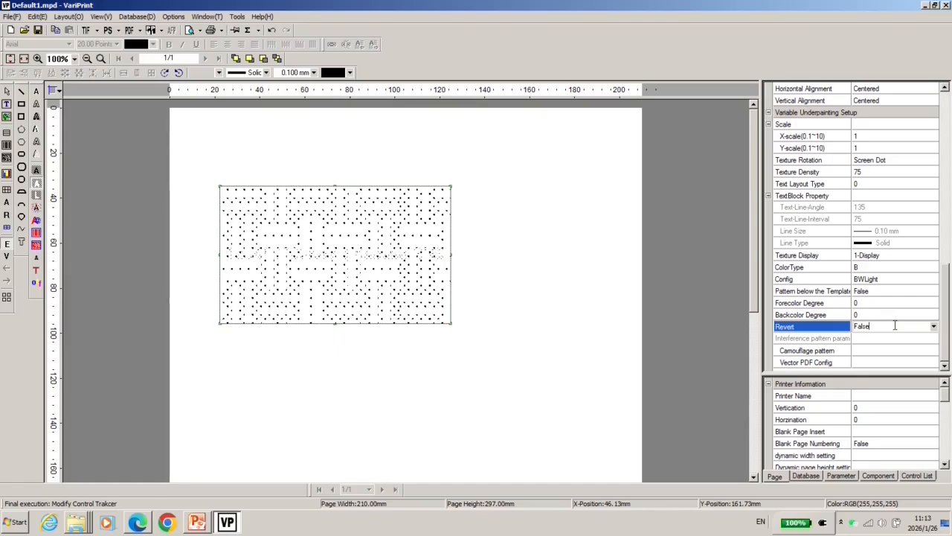
- Set the anti-photocopy pattern's Revert property to True
{"action": "left_click", "coordinate": [934, 326]}
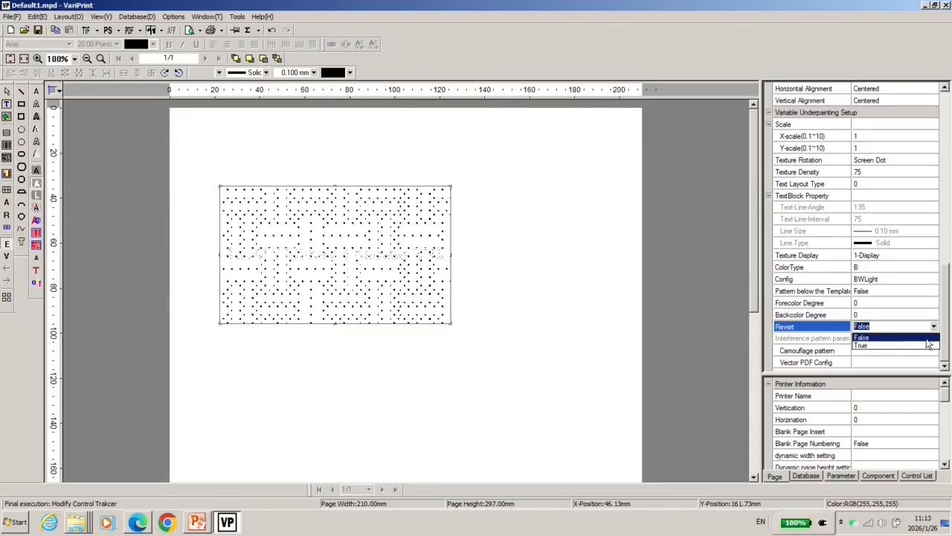
{"action": "left_click", "coordinate": [923, 346]}
- Review the Basic Features Effect slide and the setting-details slide in the presentation
{"action": "left_click", "coordinate": [196, 522]}
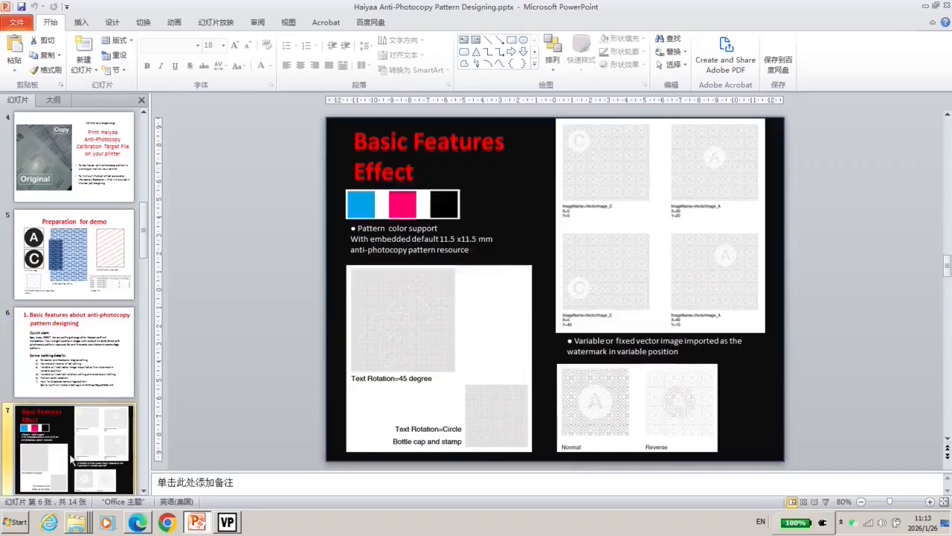
{"action": "left_click", "coordinate": [602, 422]}
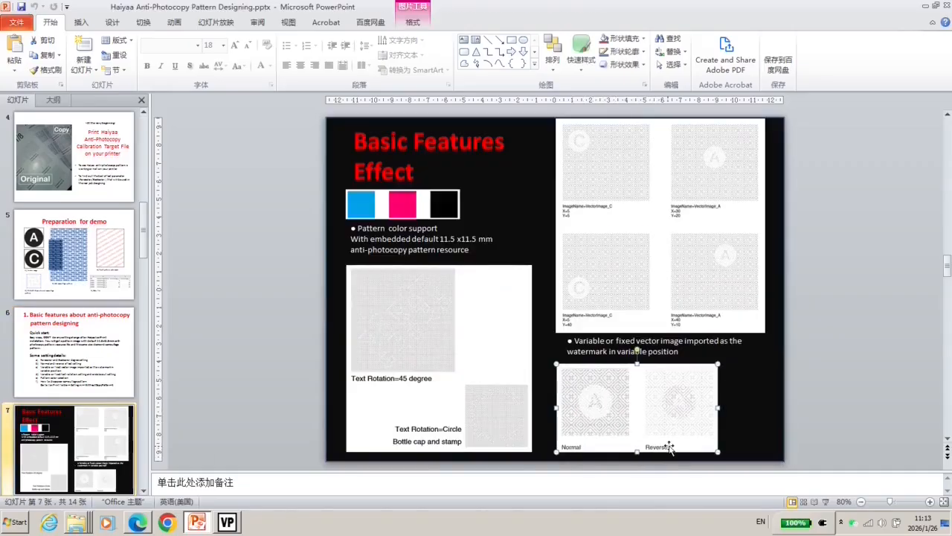
{"action": "scroll", "coordinate": [680, 436], "scroll_direction": "up", "scroll_amount": 1}
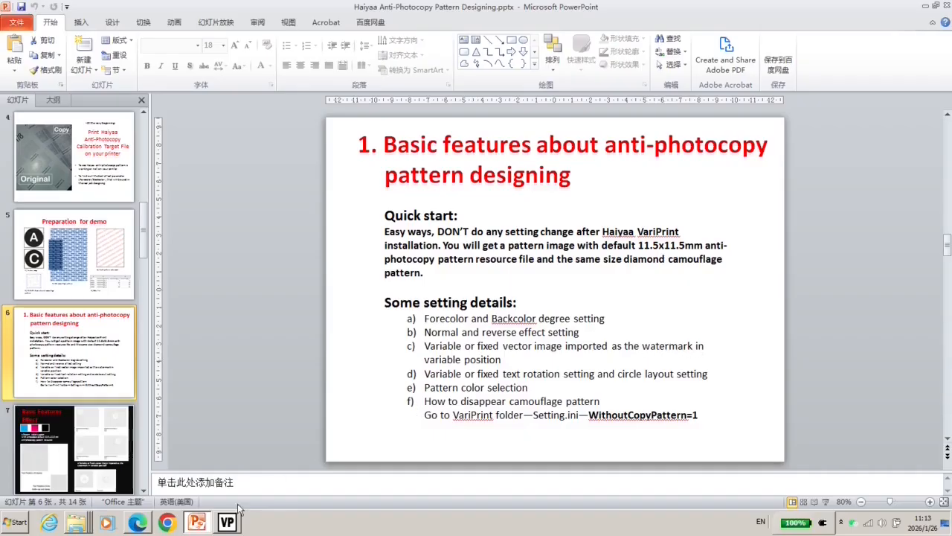
{"action": "left_click", "coordinate": [102, 465]}
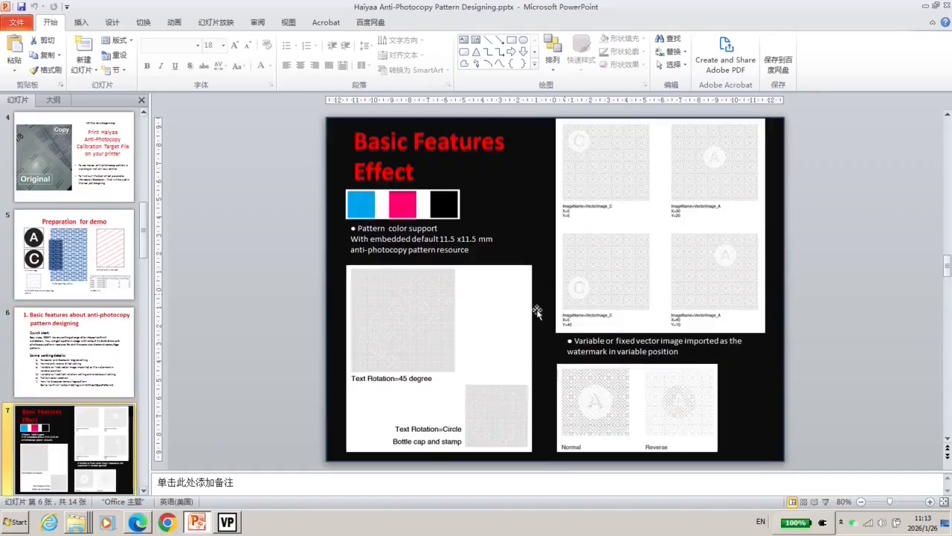
{"action": "left_click", "coordinate": [599, 277]}
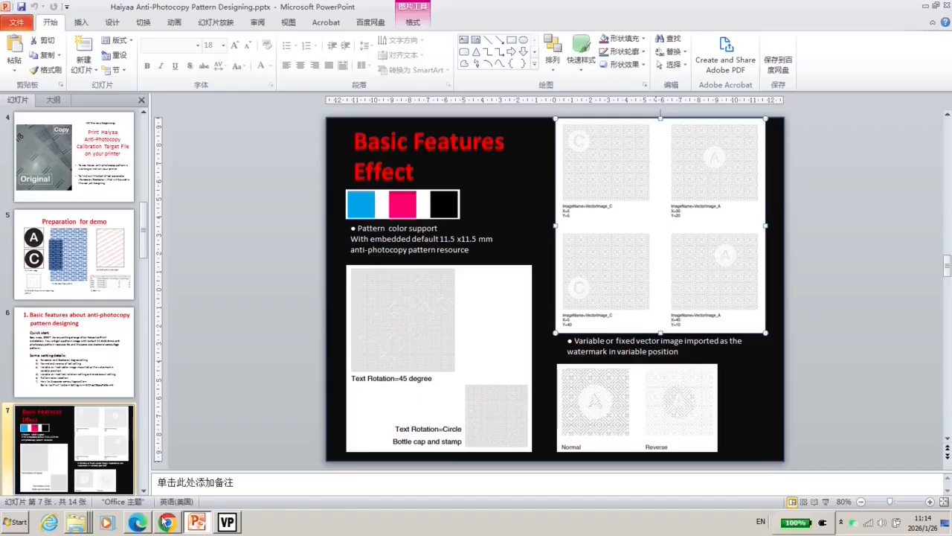
- Open the Vector PDF Config dialog and examine the X-Pos, Y-Pos and Vector image field references
{"action": "left_click", "coordinate": [227, 523]}
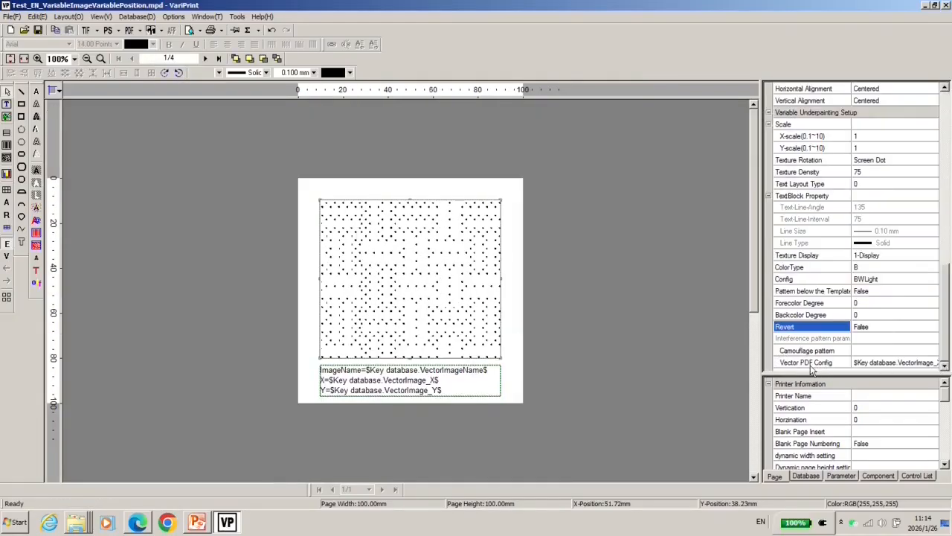
{"action": "double_click", "coordinate": [810, 364]}
{"action": "left_click", "coordinate": [447, 201]}
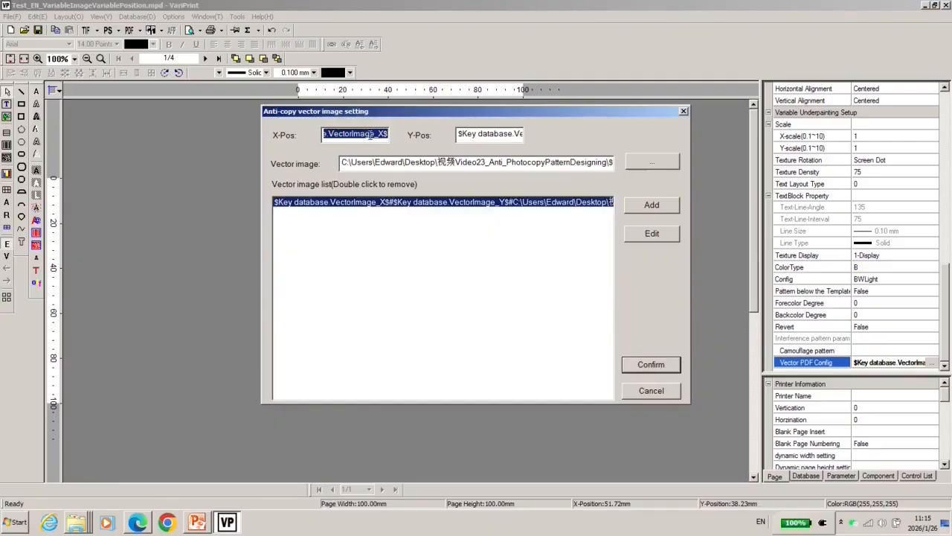
{"action": "left_click", "coordinate": [378, 135]}
{"action": "left_click_drag", "start_coordinate": [324, 135], "coordinate": [396, 140]}
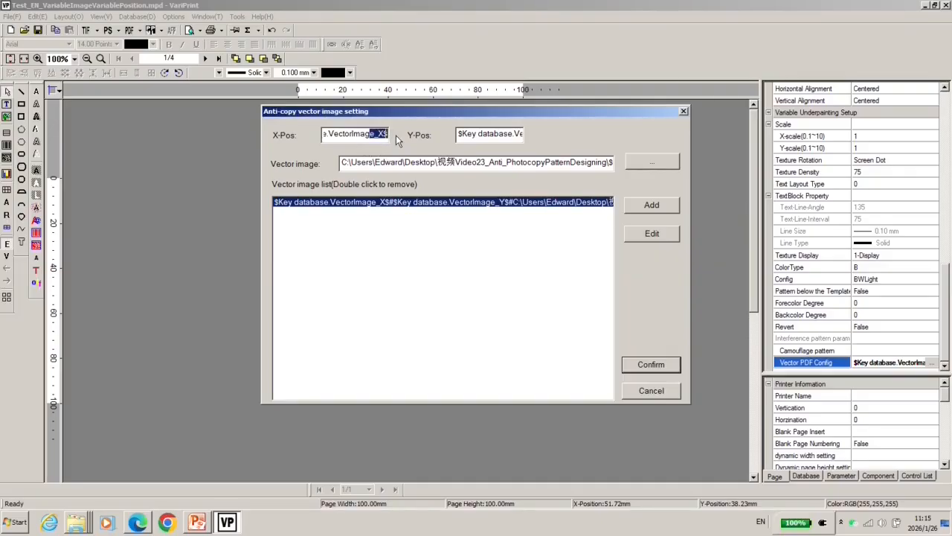
{"action": "left_click_drag", "start_coordinate": [480, 135], "coordinate": [539, 133]}
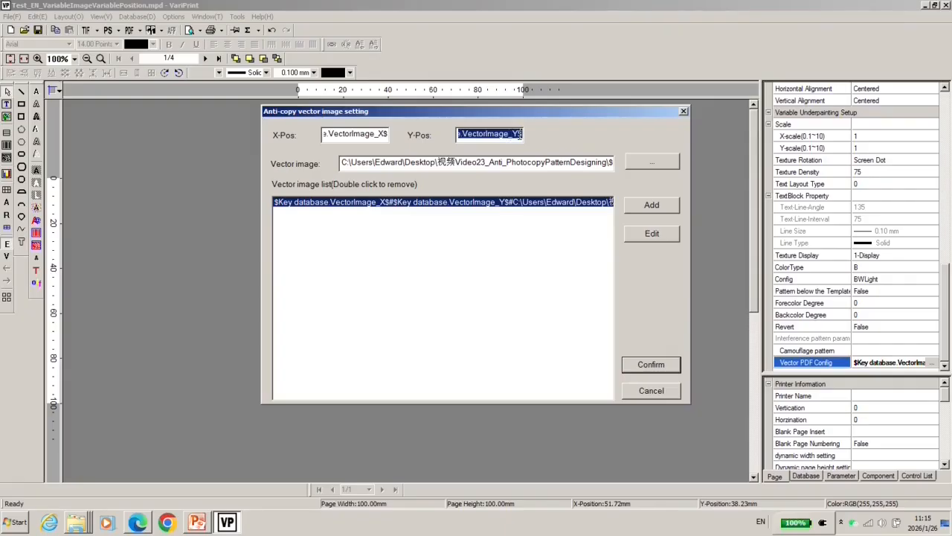
{"action": "left_click_drag", "start_coordinate": [523, 134], "coordinate": [480, 134]}
{"action": "left_click_drag", "start_coordinate": [544, 163], "coordinate": [633, 165]}
{"action": "left_click", "coordinate": [530, 163]}
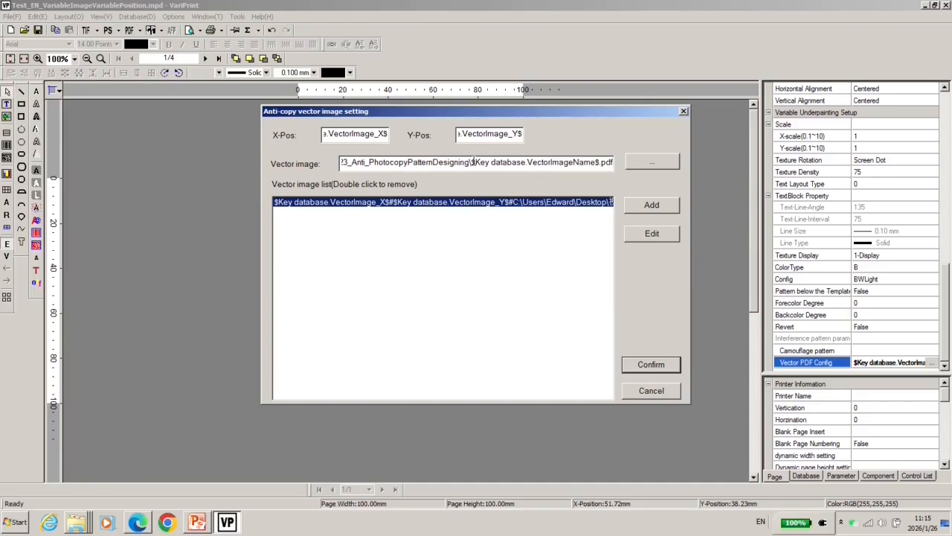
{"action": "left_click_drag", "start_coordinate": [473, 162], "coordinate": [586, 162]}
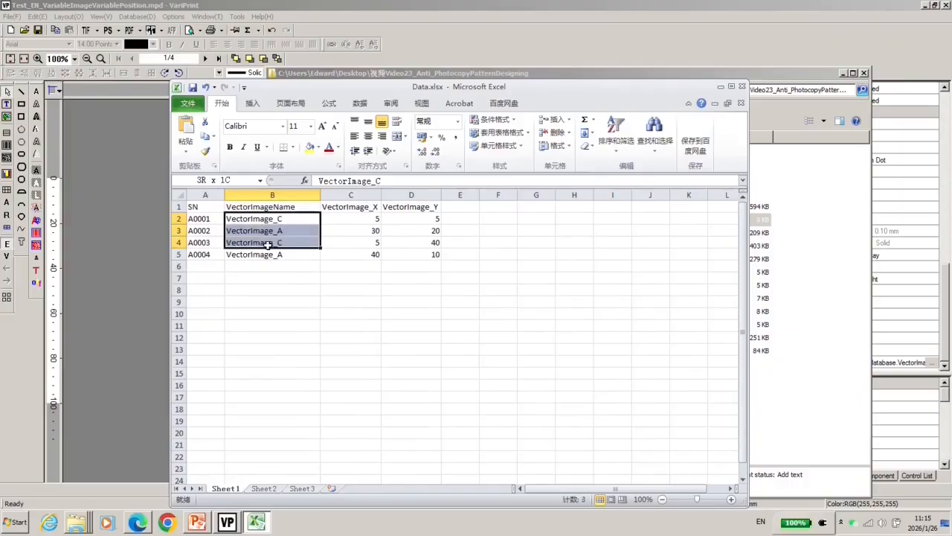
- Examine the VectorImageName, VectorImage_X and VectorImage_Y columns in the Data.xlsx spreadsheet
{"action": "left_click_drag", "start_coordinate": [264, 243], "coordinate": [268, 254]}
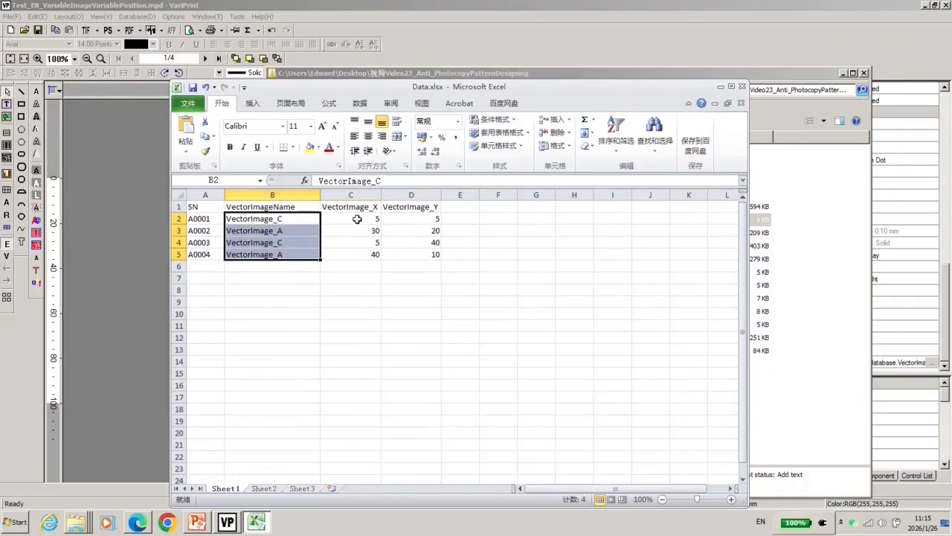
{"action": "left_click_drag", "start_coordinate": [358, 219], "coordinate": [349, 250]}
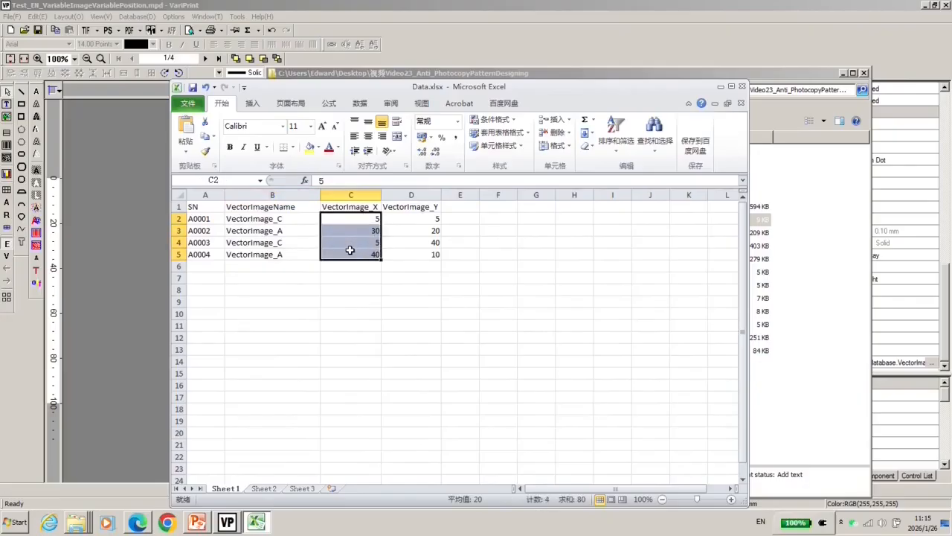
{"action": "left_click_drag", "start_coordinate": [410, 218], "coordinate": [414, 254]}
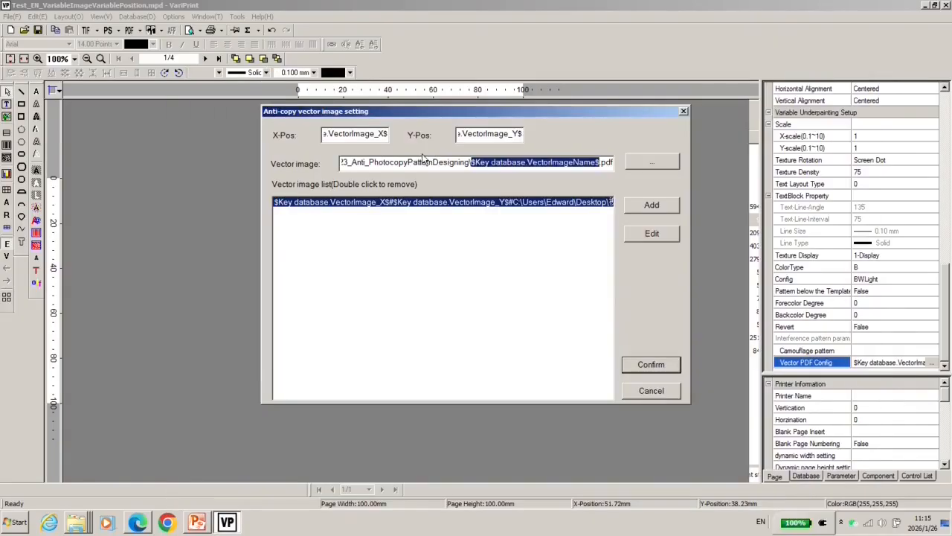
{"action": "left_click_drag", "start_coordinate": [416, 162], "coordinate": [450, 164]}
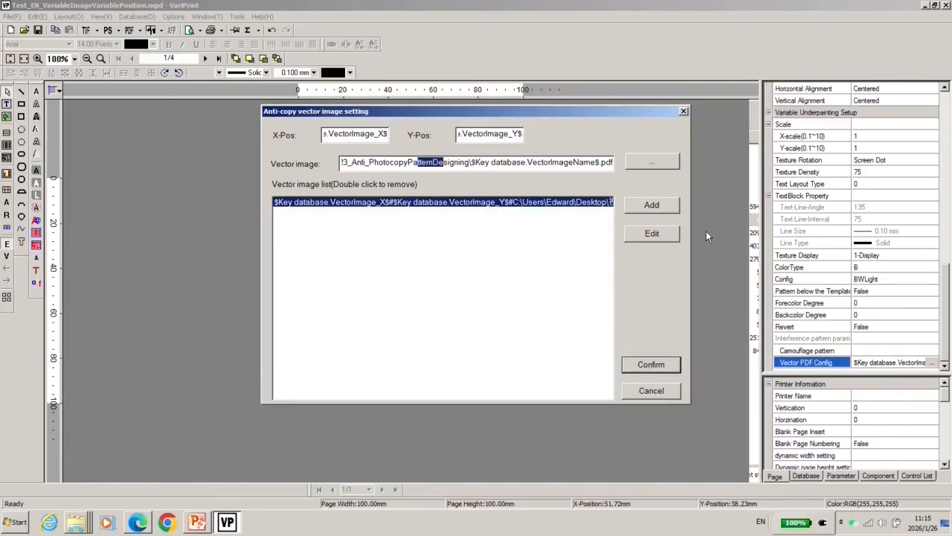
{"action": "left_click", "coordinate": [652, 209]}
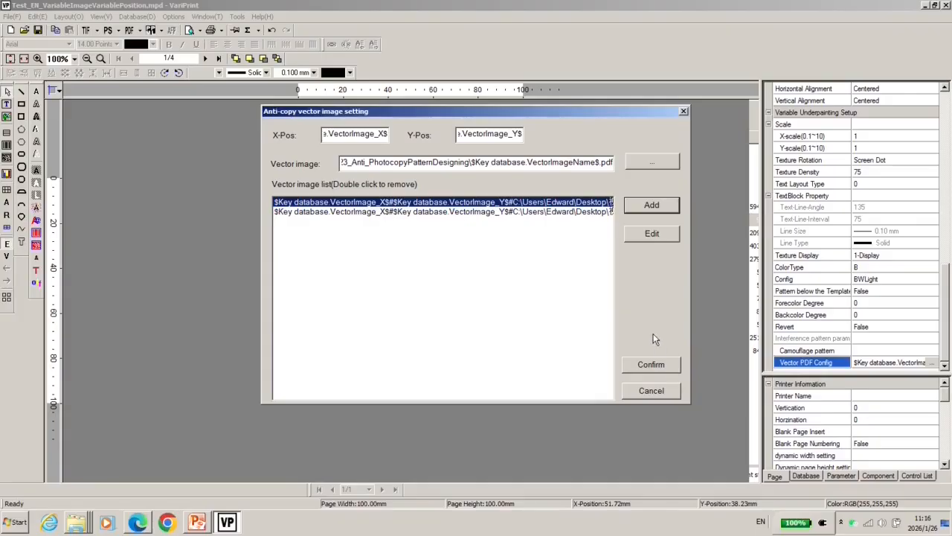
{"action": "key", "text": "Escape"}
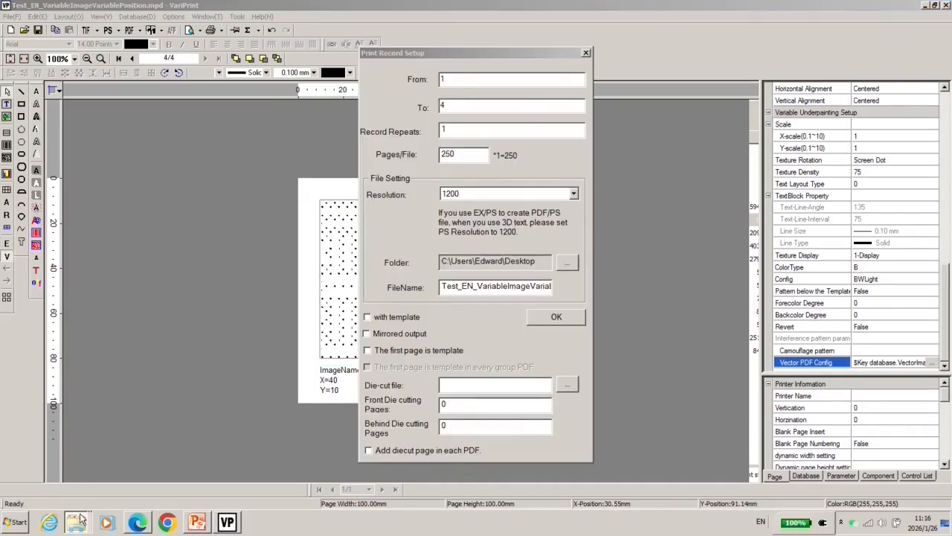
- Review the output PDF showing the vector image watermarks at their variable positions
{"action": "left_click_drag", "start_coordinate": [317, 151], "coordinate": [407, 214]}
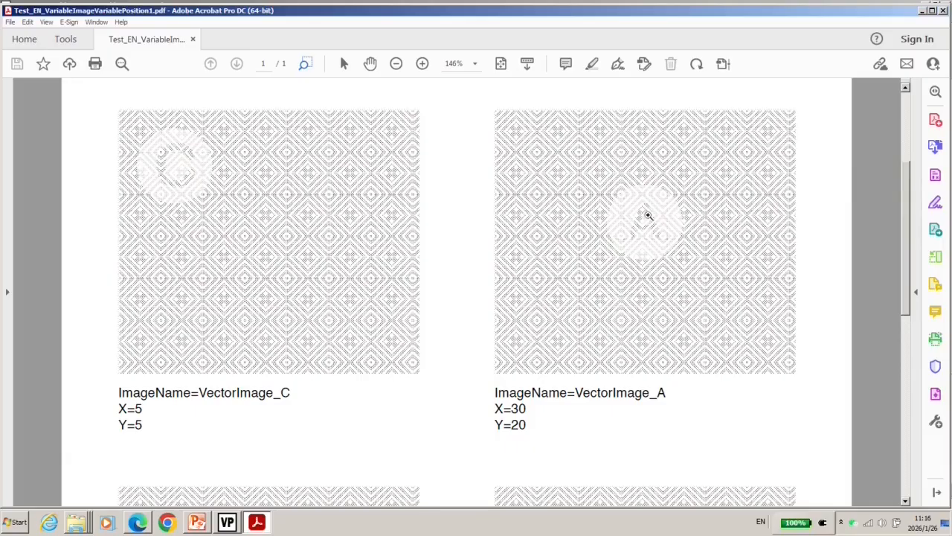
{"action": "scroll", "coordinate": [619, 404], "scroll_direction": "down", "scroll_amount": 5}
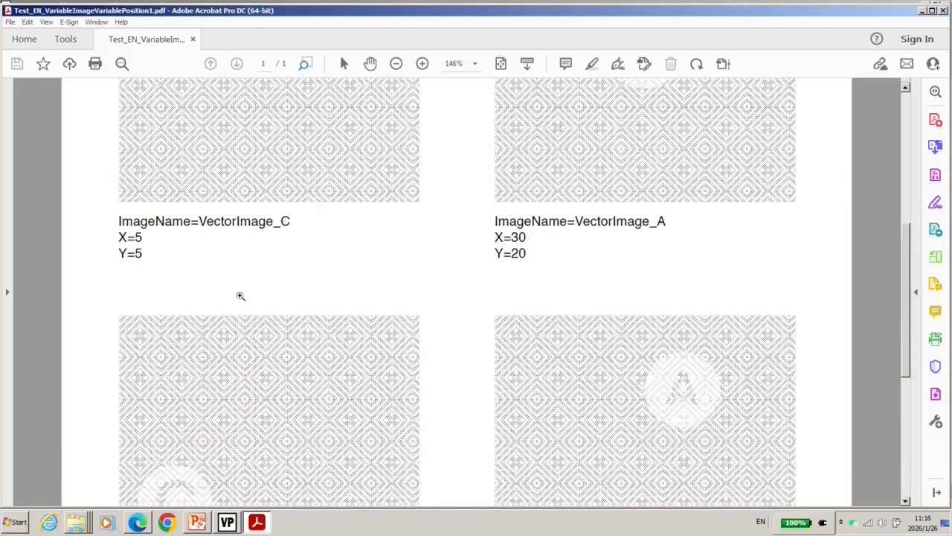
{"action": "scroll", "coordinate": [240, 295], "scroll_direction": "down", "scroll_amount": 8}
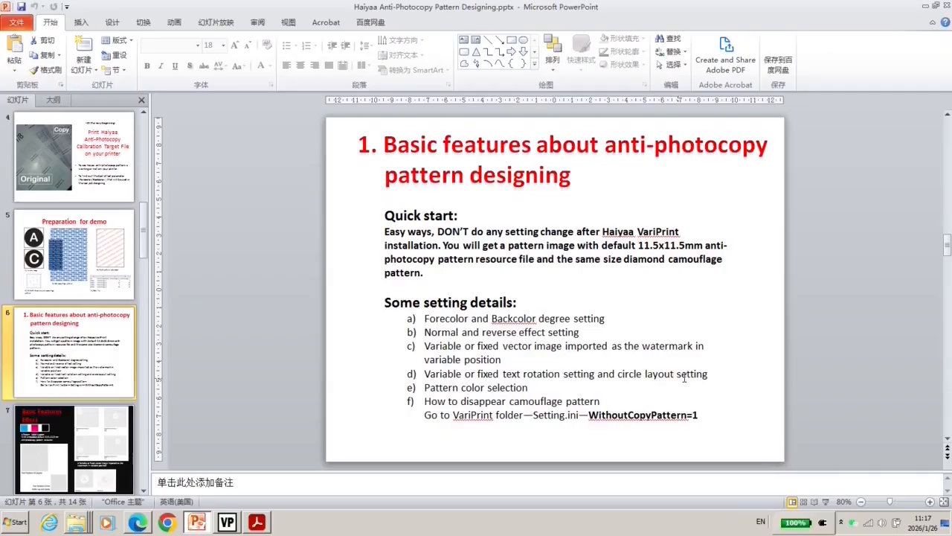
- Present the Basic Features Effect slide as a slide show and exit it
{"action": "left_click", "coordinate": [92, 438]}
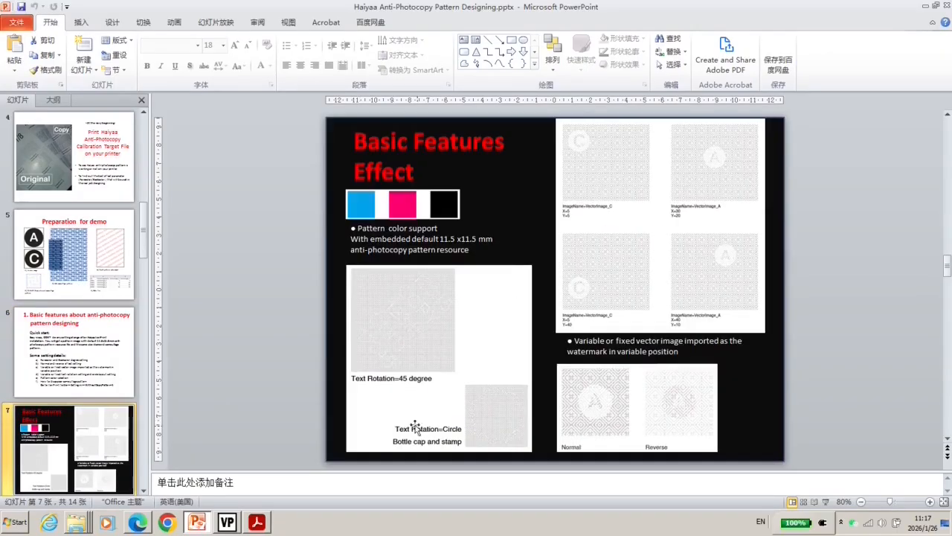
{"action": "key", "text": "shift+F5"}
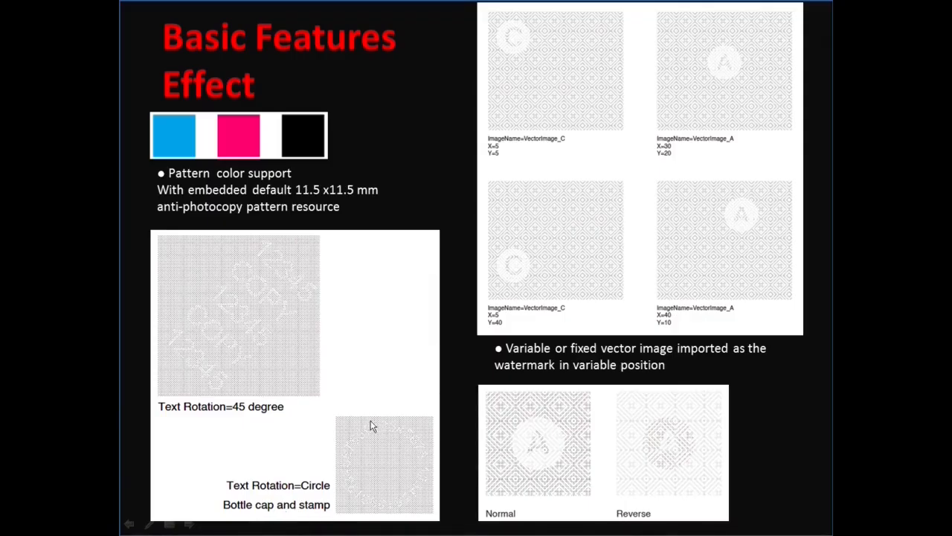
{"action": "key", "text": "Escape"}
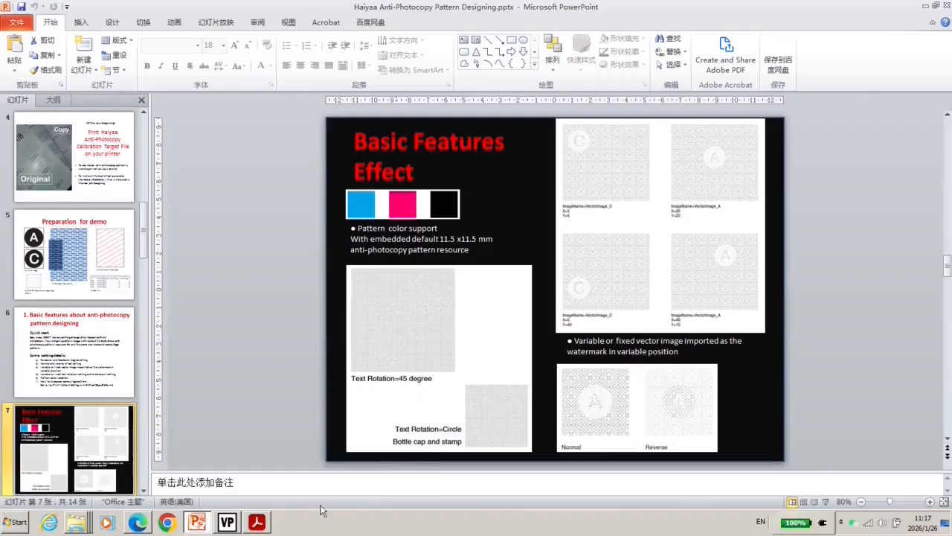
- Close the variable image position document in VariPrint
{"action": "left_click", "coordinate": [232, 523]}
{"action": "left_click", "coordinate": [10, 16]}
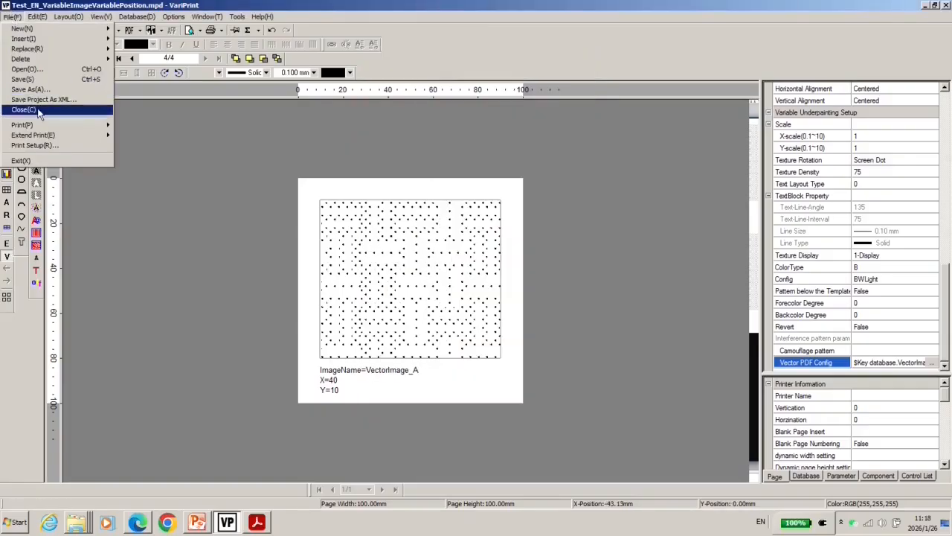
{"action": "left_click", "coordinate": [33, 107]}
- Inspect the Text Layout Type property of the 45-degree pattern and of the circle pattern
{"action": "left_click", "coordinate": [378, 262]}
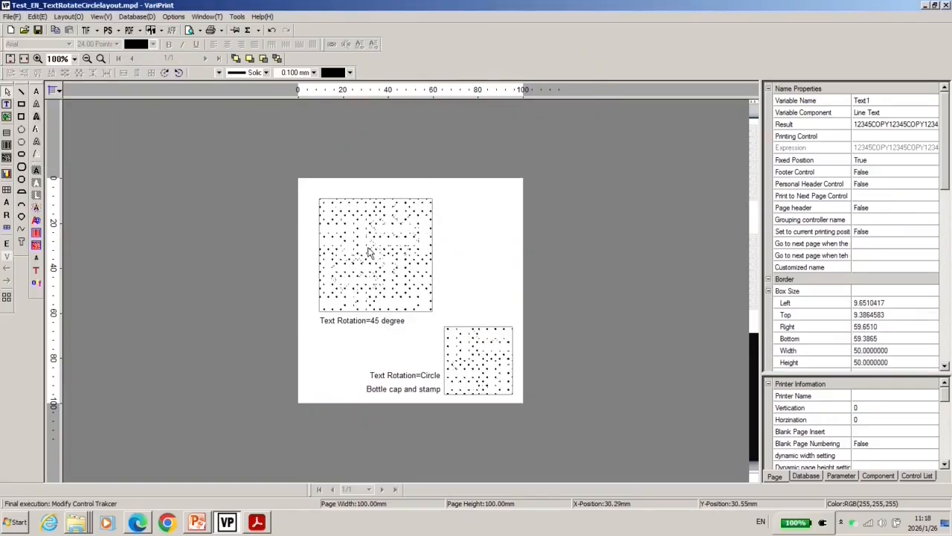
{"action": "left_click_drag", "start_coordinate": [945, 189], "coordinate": [944, 347]}
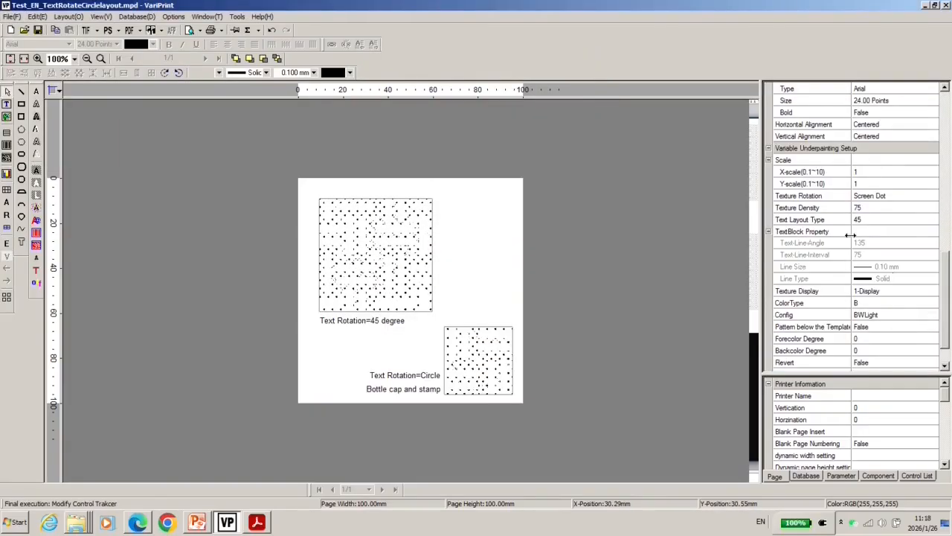
{"action": "left_click", "coordinate": [795, 221]}
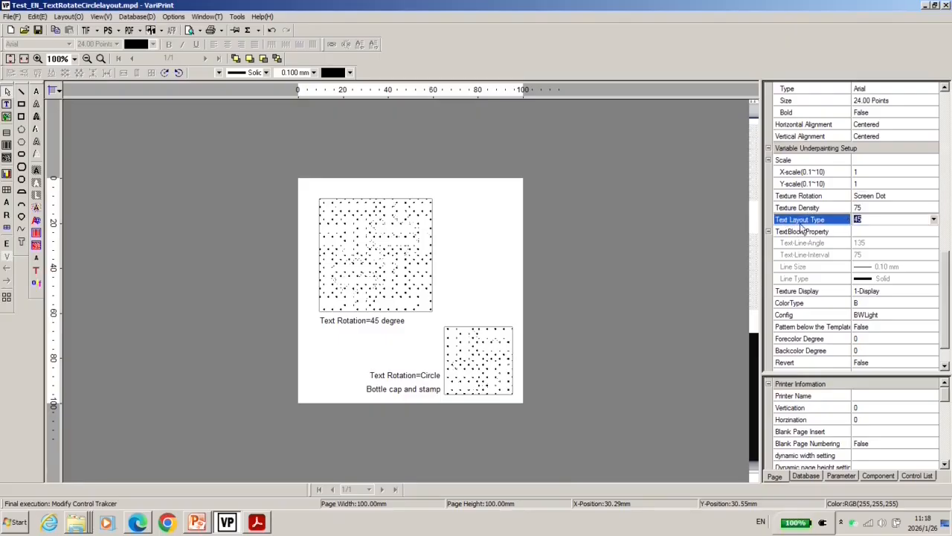
{"action": "left_click", "coordinate": [934, 220]}
{"action": "left_click", "coordinate": [480, 343]}
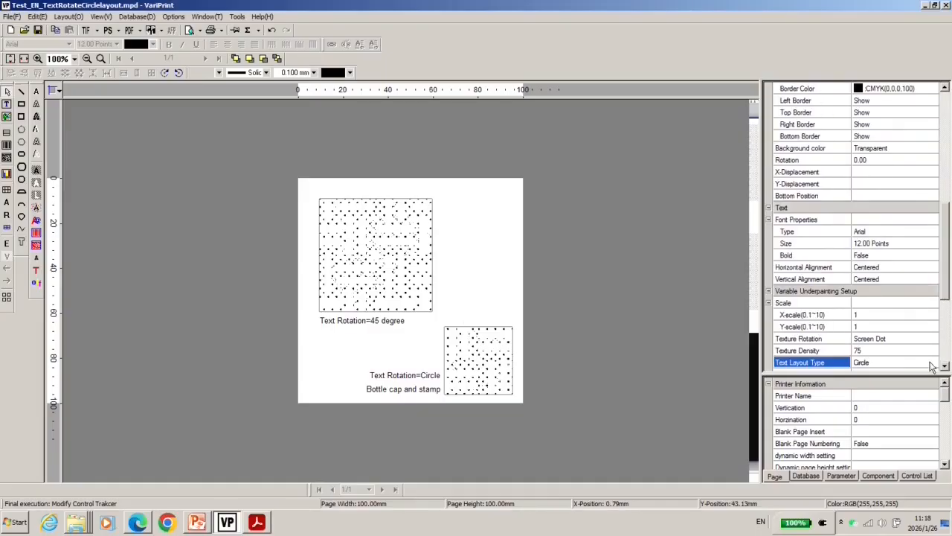
{"action": "left_click", "coordinate": [934, 364]}
{"action": "left_click", "coordinate": [934, 363]}
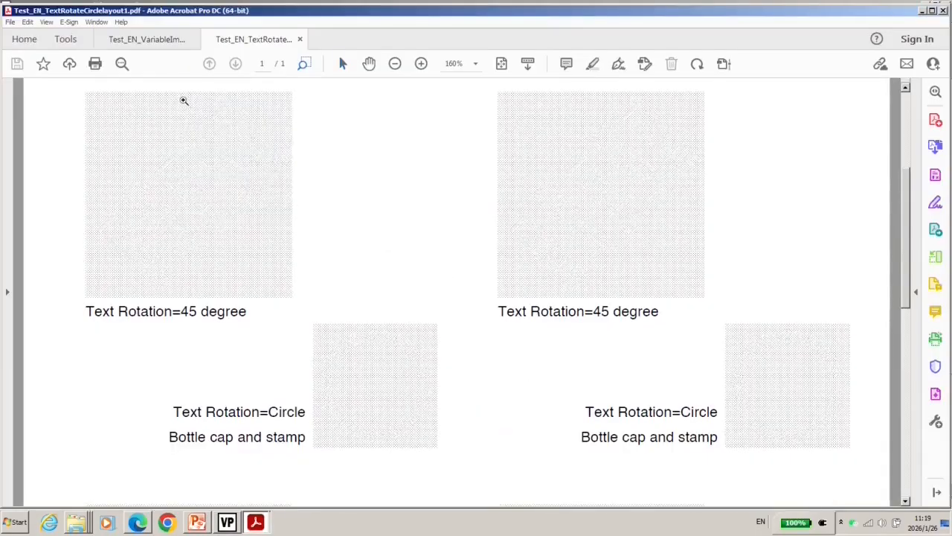
- Zoom into the output PDF and inspect the rotated text and circular text patterns
{"action": "left_click_drag", "start_coordinate": [183, 100], "coordinate": [315, 233]}
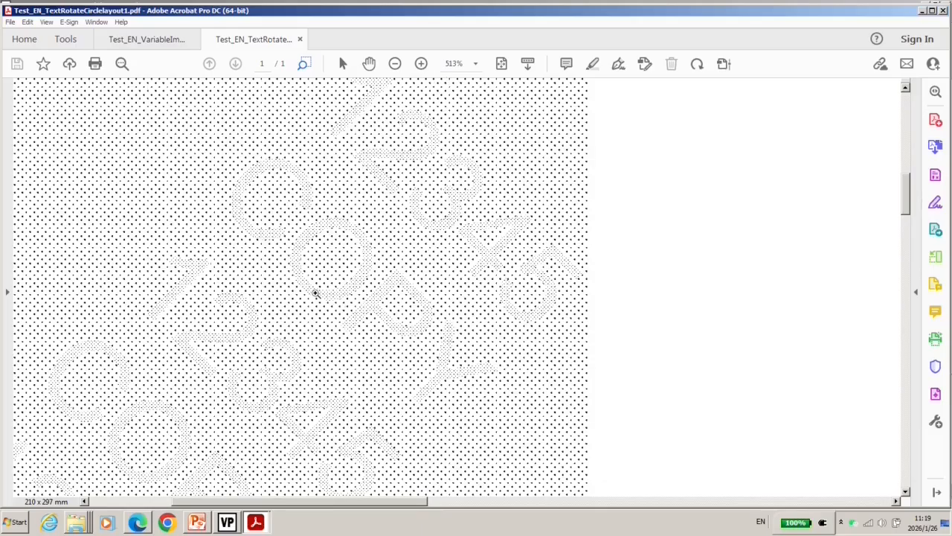
{"action": "scroll", "coordinate": [357, 313], "scroll_direction": "down", "scroll_amount": 6}
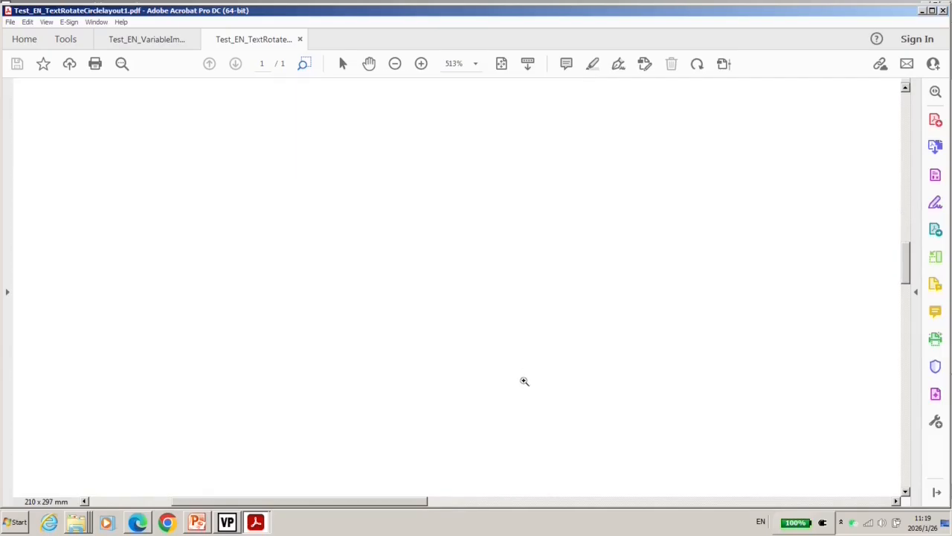
{"action": "left_click_drag", "start_coordinate": [422, 501], "coordinate": [519, 499]}
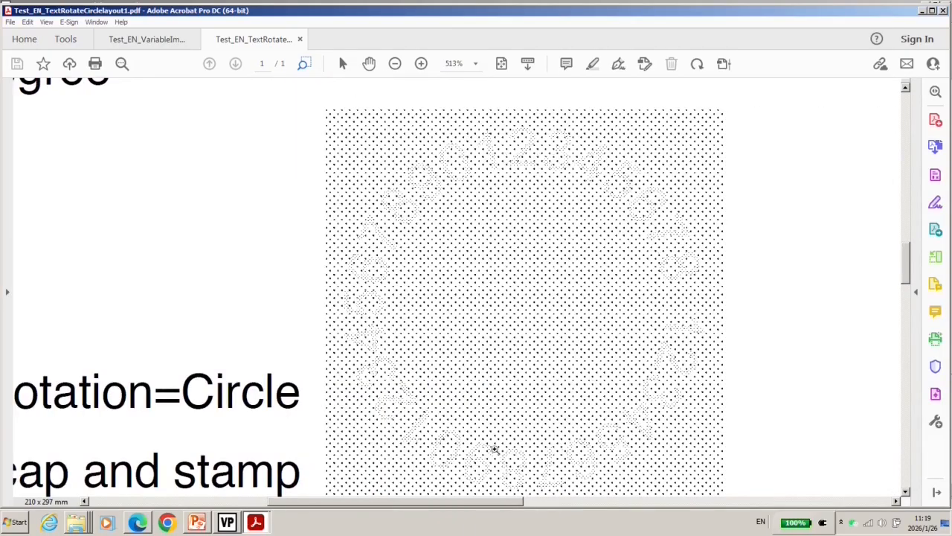
- Review the setting-details and Basic Features Effect slides in the presentation
{"action": "left_click", "coordinate": [195, 522]}
{"action": "scroll", "coordinate": [469, 390], "scroll_direction": "up", "scroll_amount": 1}
{"action": "left_click", "coordinate": [471, 388]}
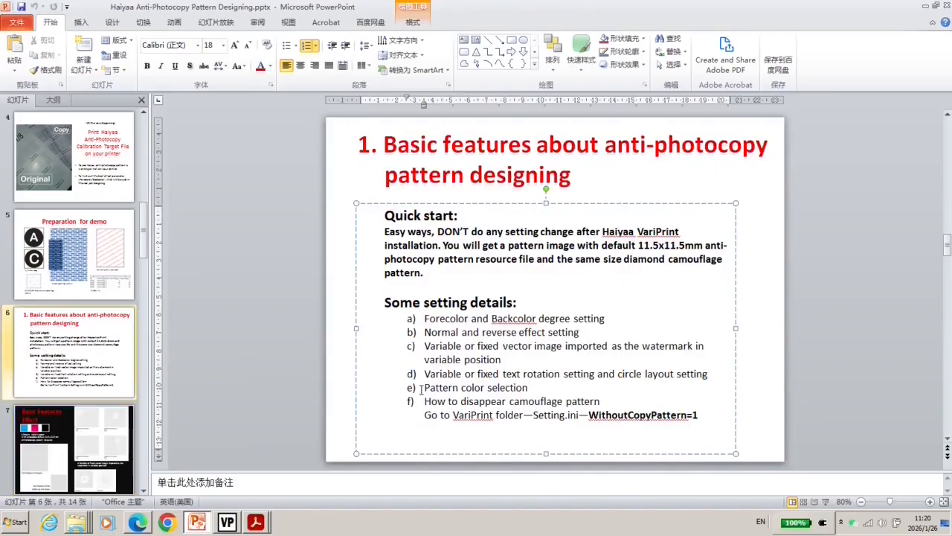
{"action": "left_click", "coordinate": [87, 437]}
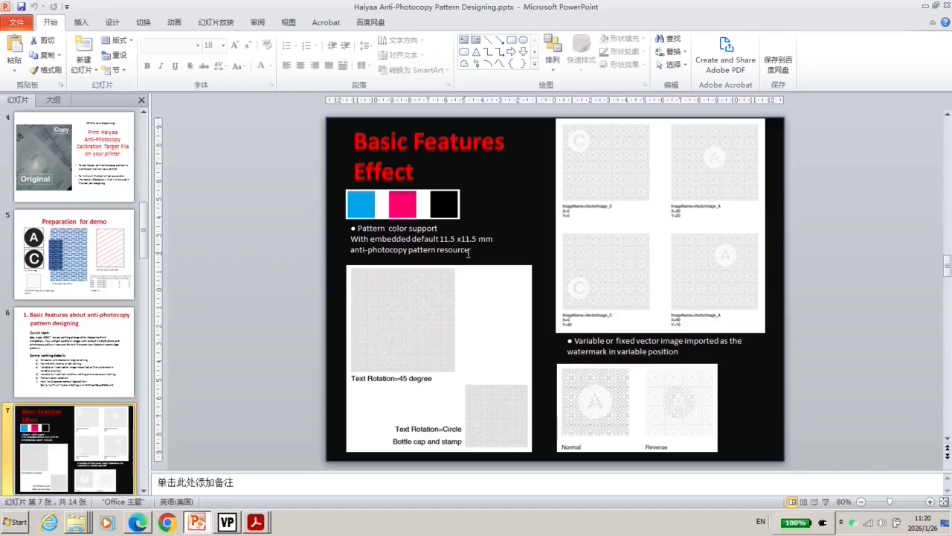
{"action": "key", "text": "Page_Up"}
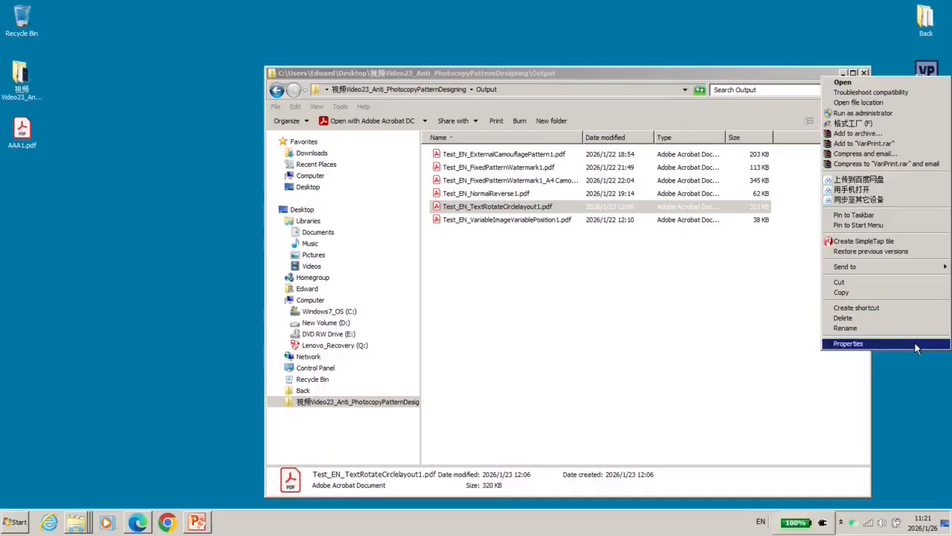
- Open the Setting.ini file from the VariPrint shortcut's file location in Notepad
{"action": "left_click", "coordinate": [848, 340]}
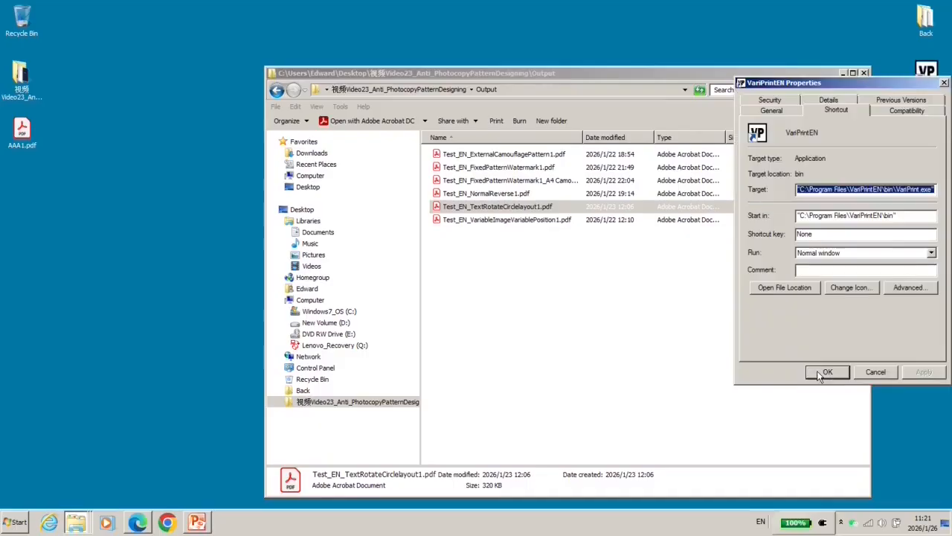
{"action": "left_click", "coordinate": [760, 290]}
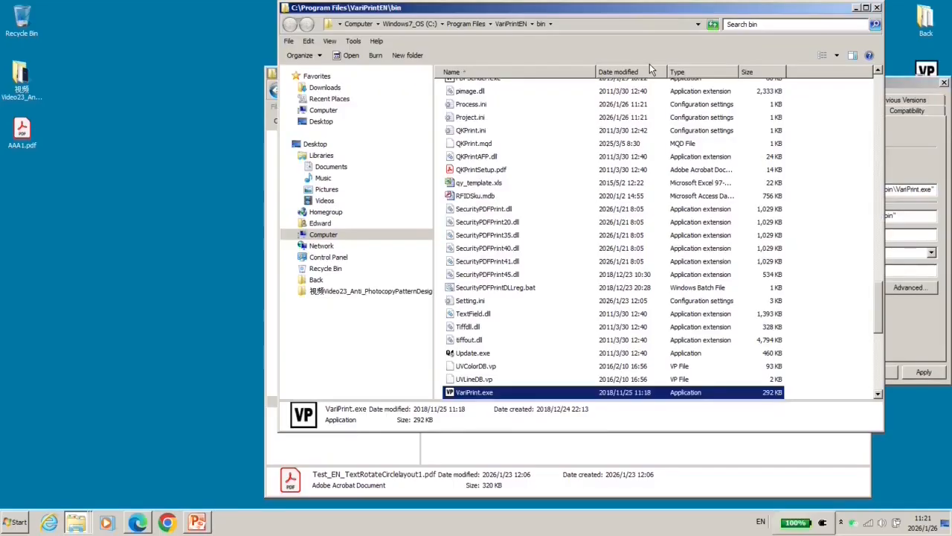
{"action": "left_click", "coordinate": [470, 301]}
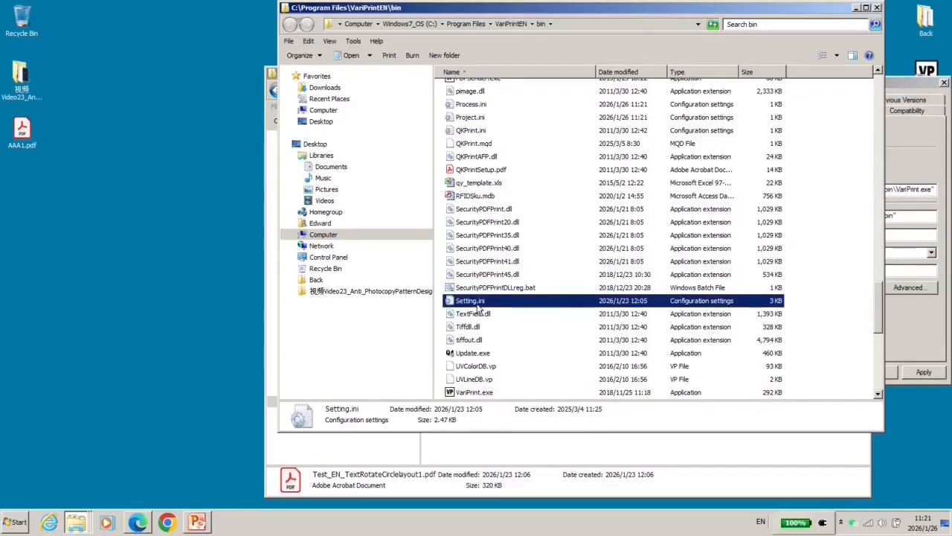
{"action": "right_click", "coordinate": [478, 307]}
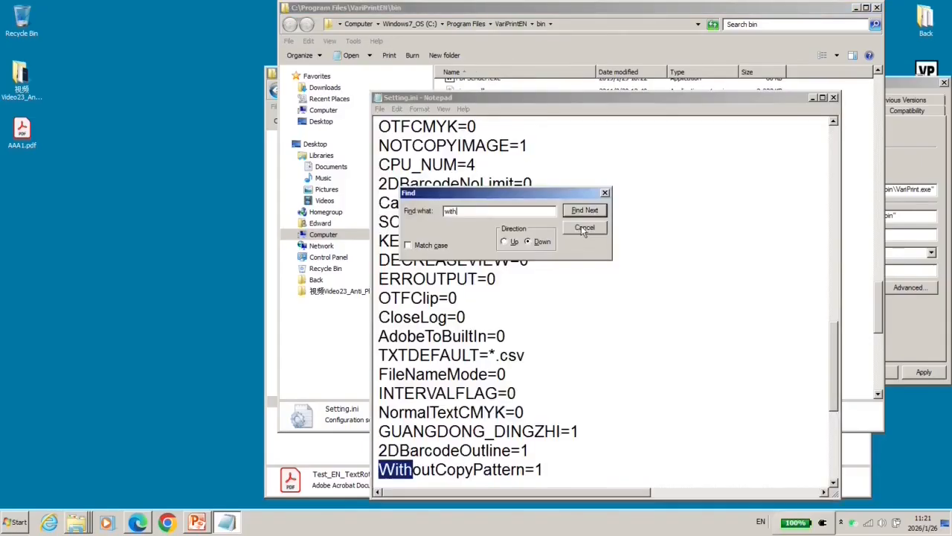
{"action": "left_click", "coordinate": [581, 225]}
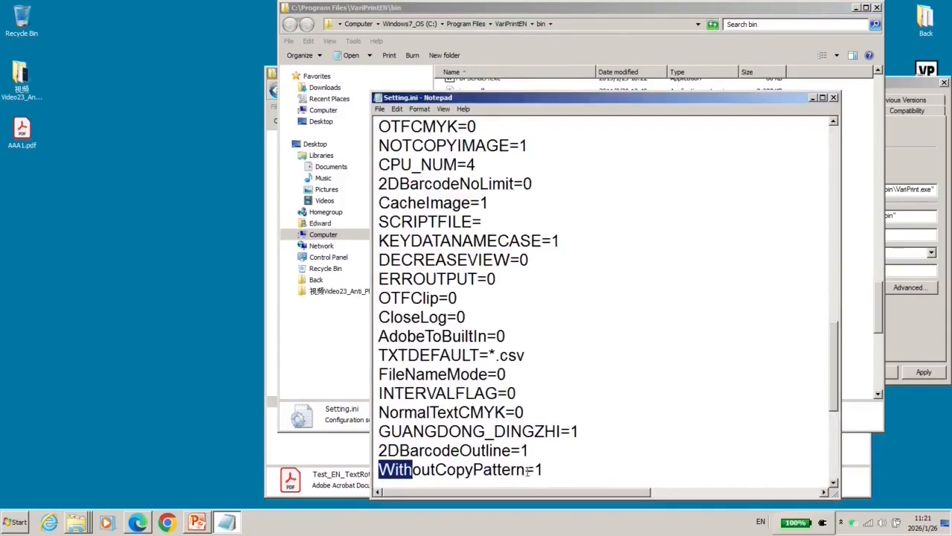
- Find the WithoutCopyPattern entry and change its value to 0, then back to 1
{"action": "scroll", "coordinate": [494, 419], "scroll_direction": "down", "scroll_amount": 2}
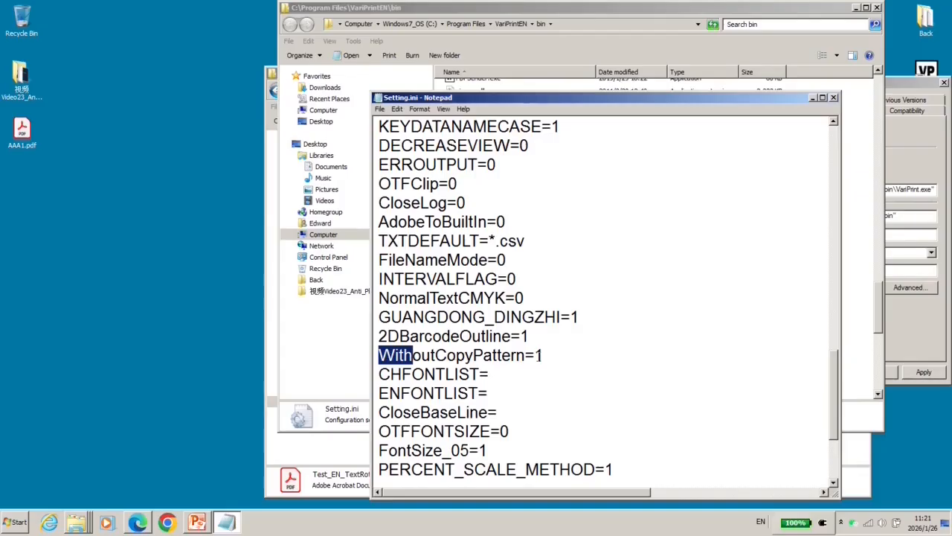
{"action": "left_click", "coordinate": [540, 355]}
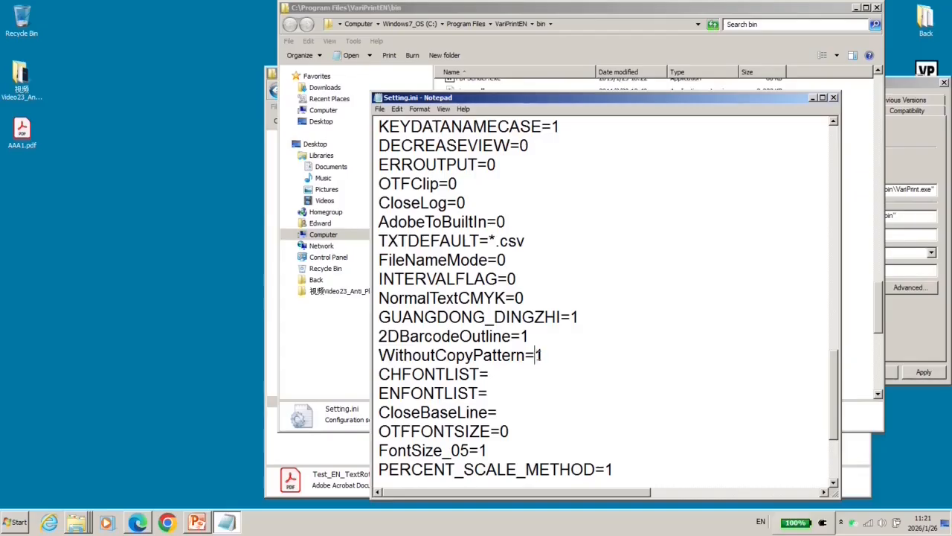
{"action": "key", "text": "BackSpace"}
{"action": "type", "text": "0"}
{"action": "left_click_drag", "start_coordinate": [547, 357], "coordinate": [535, 357]}
{"action": "type", "text": "1"}
- Attempt to exit Notepad, cancel the save prompt, and return to the anti-photocopy presentation slide
{"action": "left_click", "coordinate": [380, 109]}
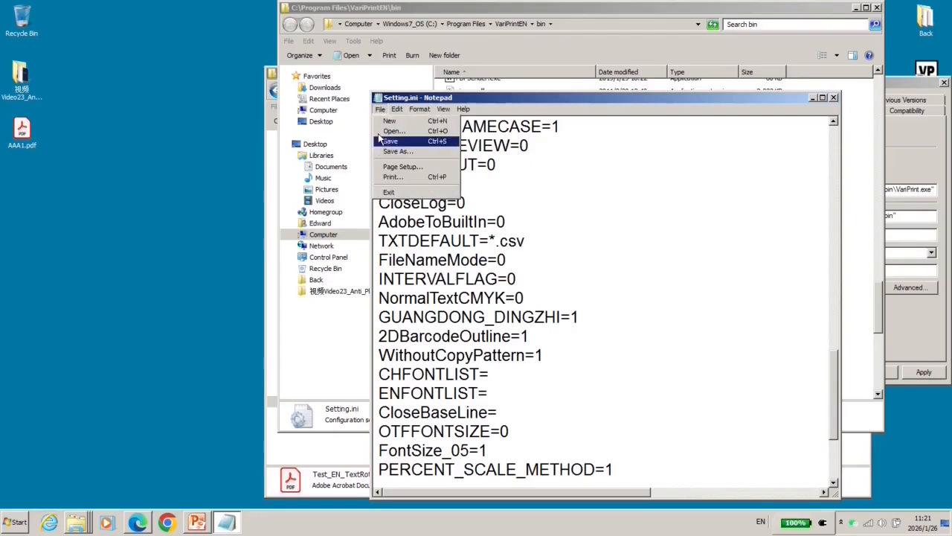
{"action": "left_click", "coordinate": [388, 192]}
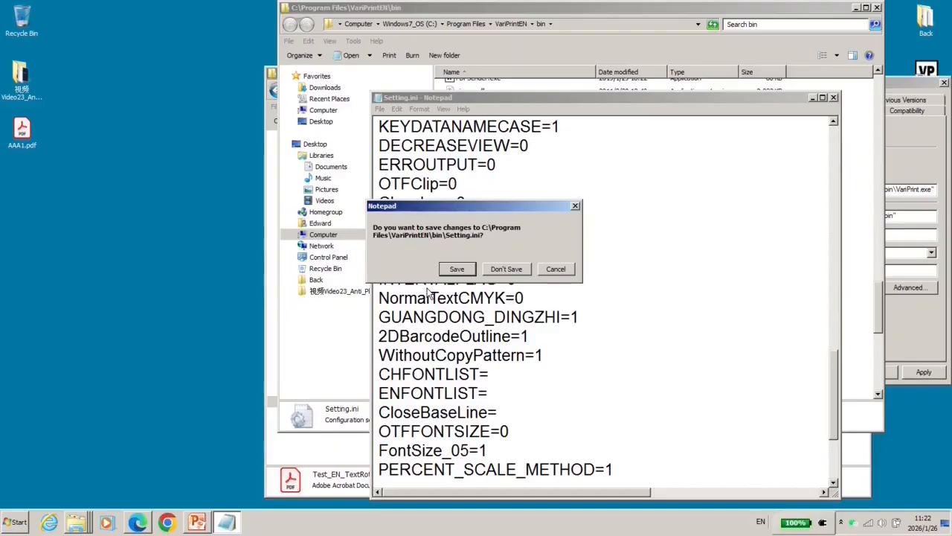
{"action": "left_click", "coordinate": [556, 269]}
{"action": "left_click", "coordinate": [197, 519]}
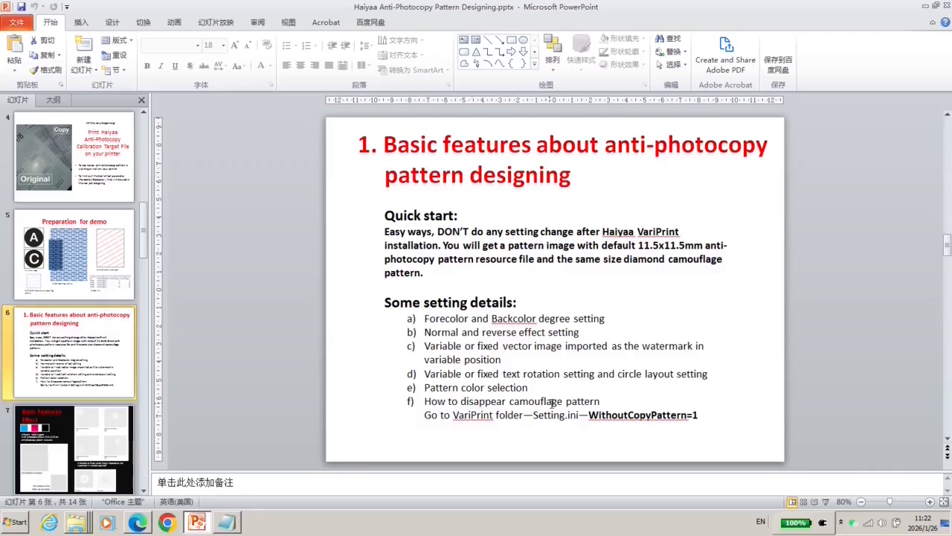